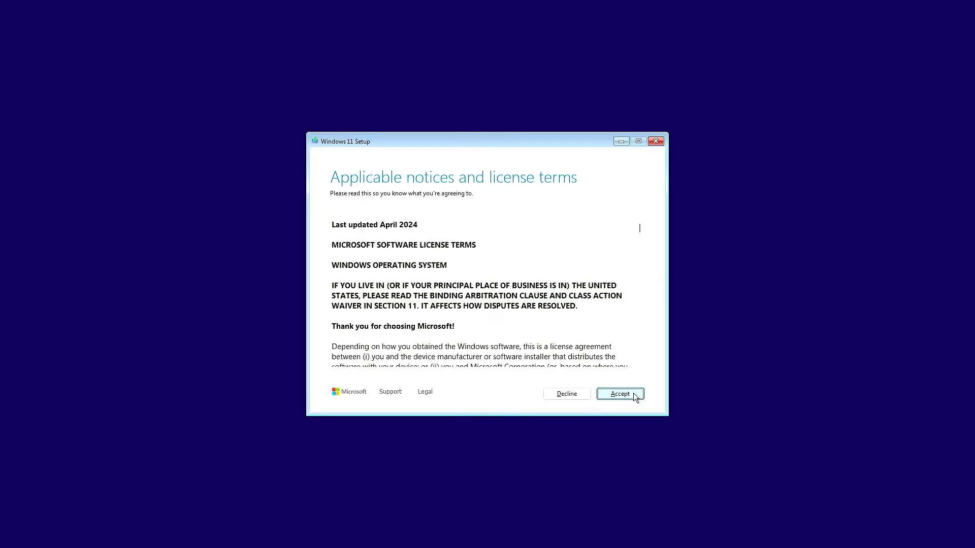
Accept the license terms and target Disk 0's 119.2 GB unallocated space for installation
{"action": "left_click", "coordinate": [635, 397]}
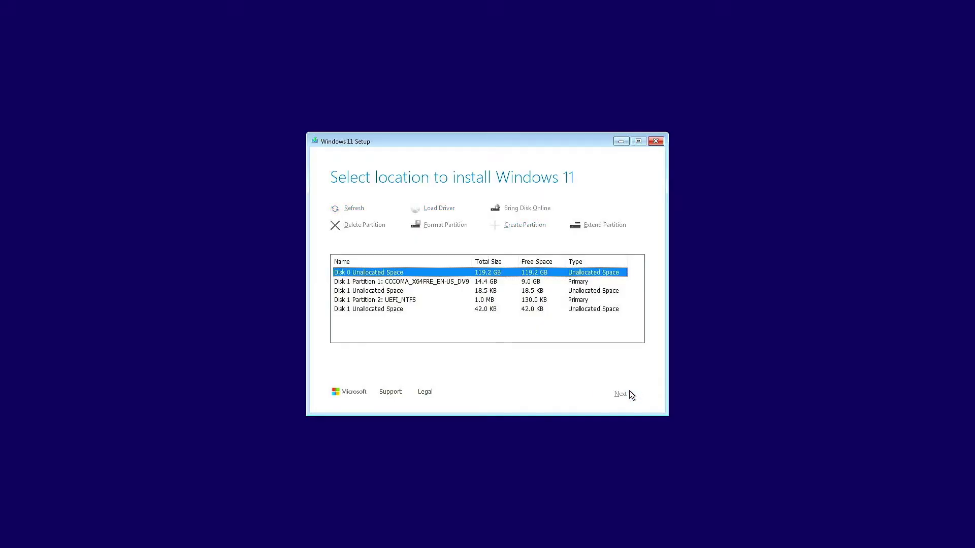
{"action": "left_click", "coordinate": [630, 395]}
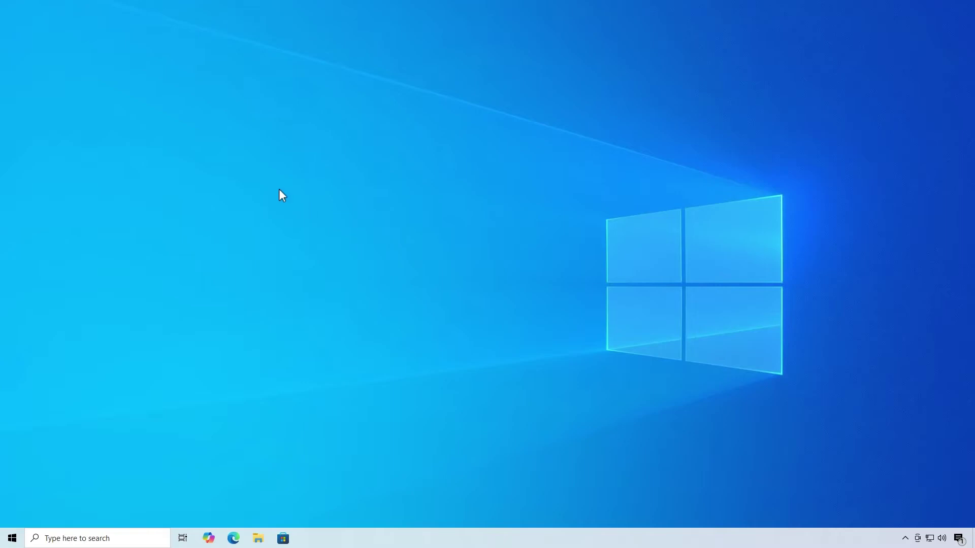
Create a new text document on the desktop named pid
{"action": "right_click", "coordinate": [229, 170]}
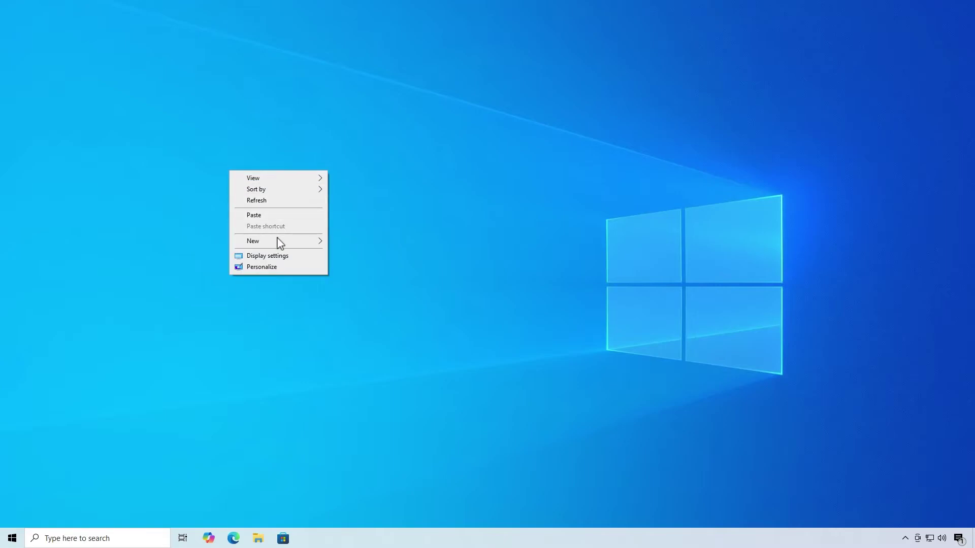
{"action": "mouse_move", "coordinate": [277, 245]}
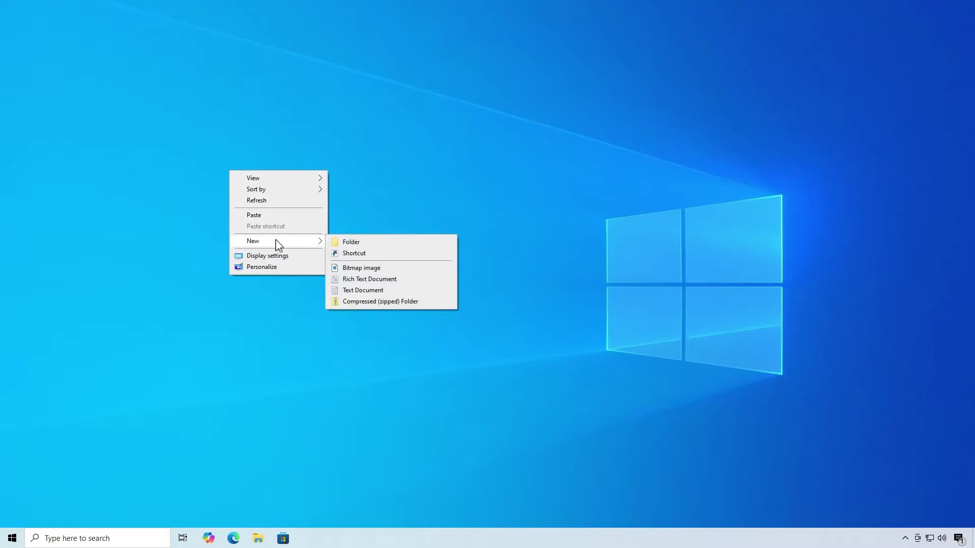
{"action": "left_click", "coordinate": [403, 290]}
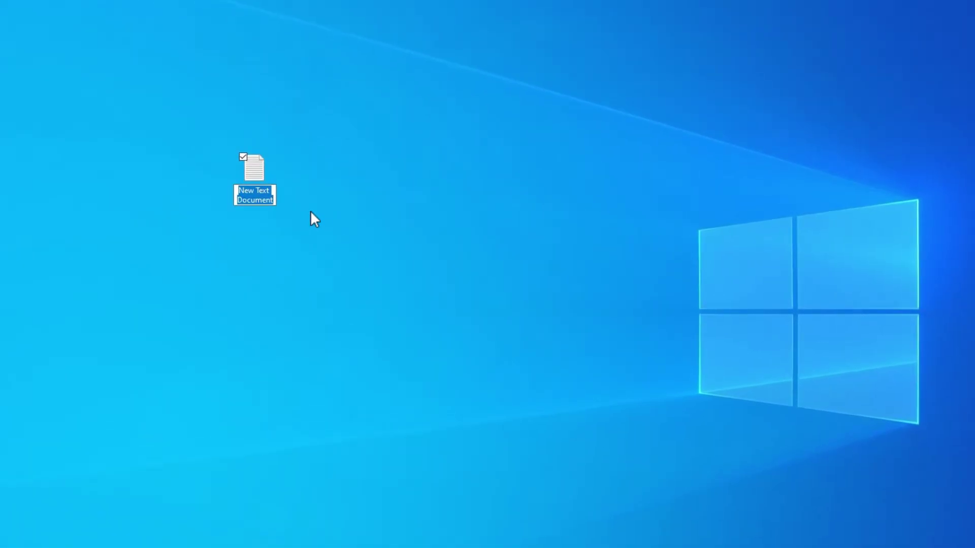
{"action": "type", "text": "pid"}
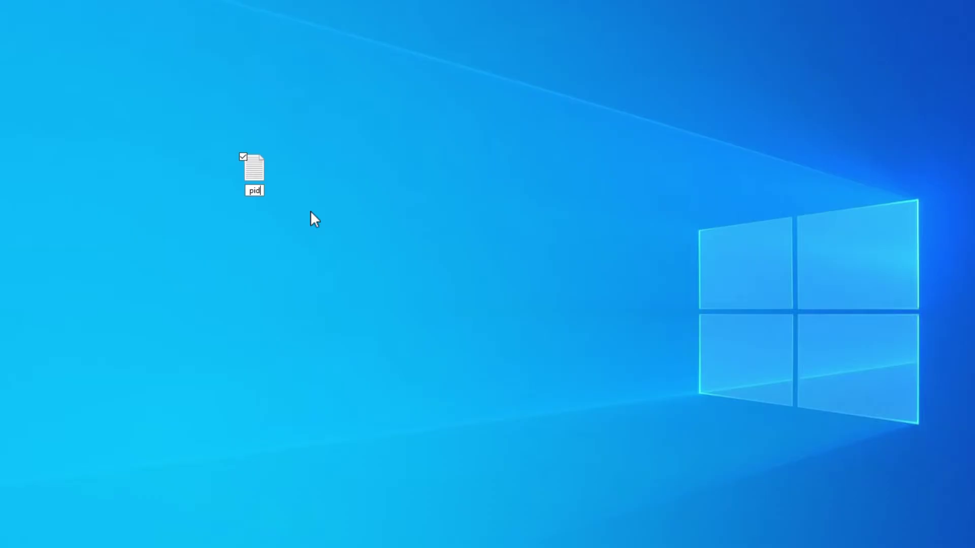
{"action": "key", "text": "Return"}
Paste the [PID] section with the product key Value into pid and save it
{"action": "double_click", "coordinate": [259, 168]}
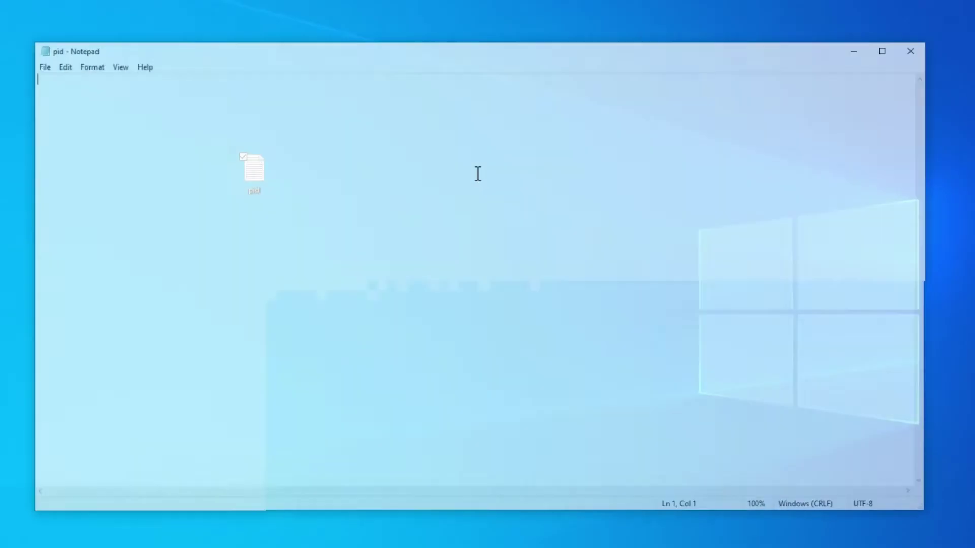
{"action": "type", "text": "[PID] Value=VK7JG-NPHTM-C97JM-9MPGT-3V66T"}
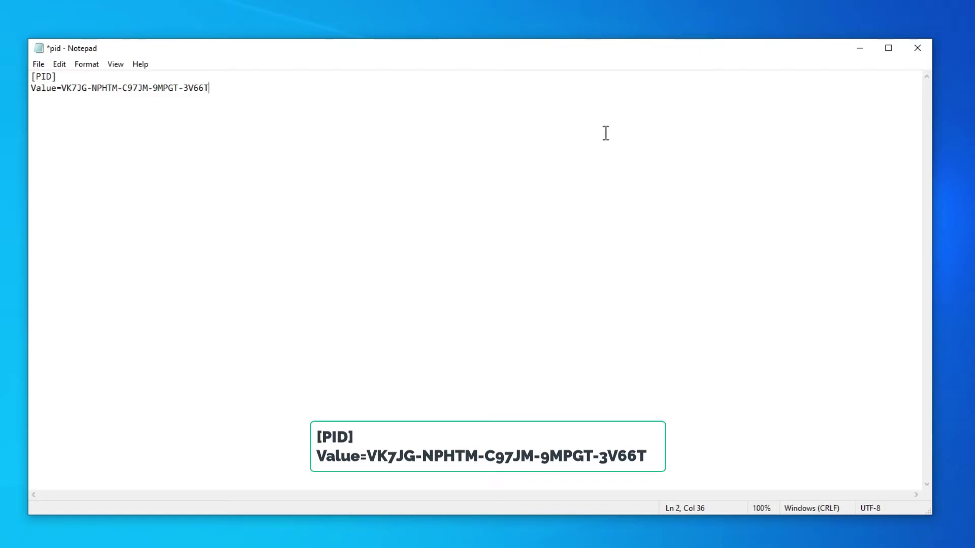
{"action": "left_click", "coordinate": [918, 48]}
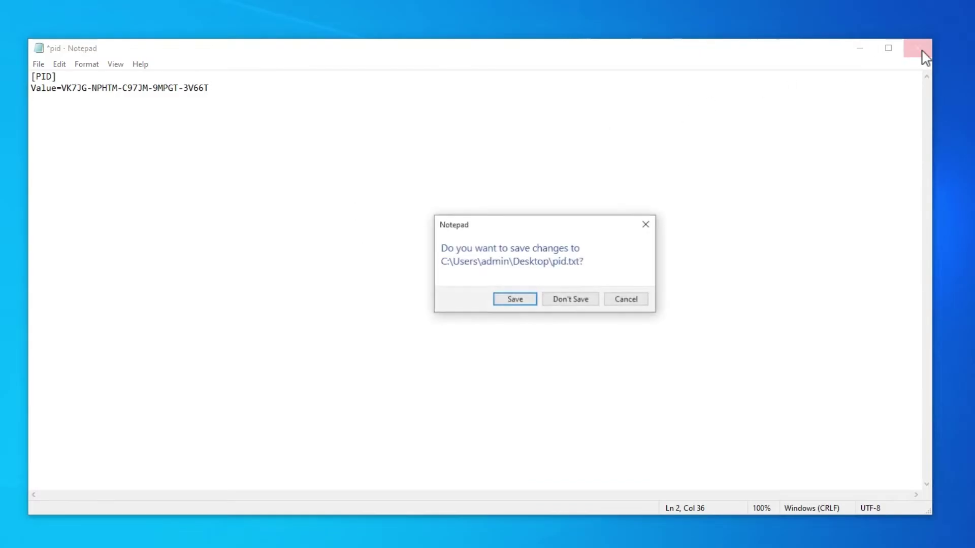
{"action": "left_click", "coordinate": [534, 301]}
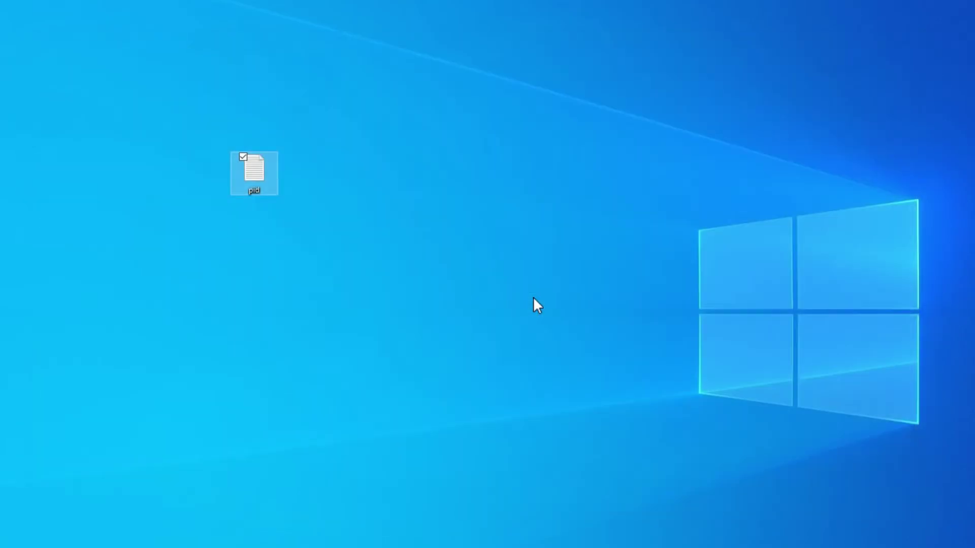
Create another desktop text document and paste in the [EditionID] Pro, [Channel] _Default, [VL] 0 lines
{"action": "right_click", "coordinate": [255, 261]}
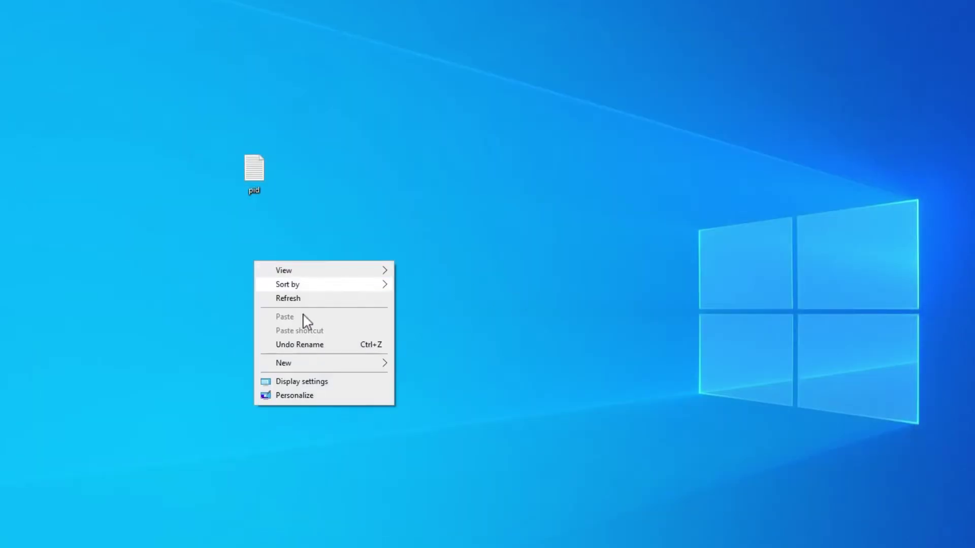
{"action": "mouse_move", "coordinate": [315, 370]}
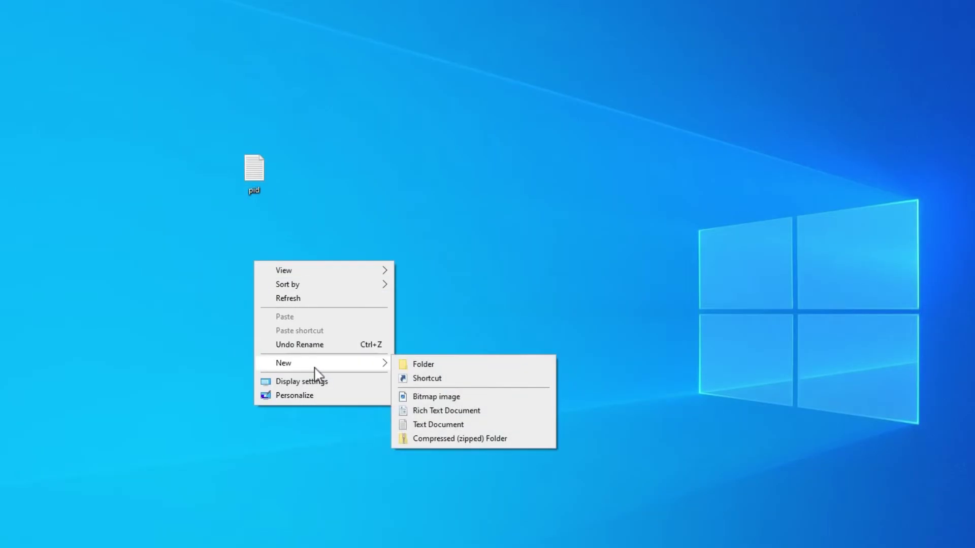
{"action": "left_click", "coordinate": [446, 425]}
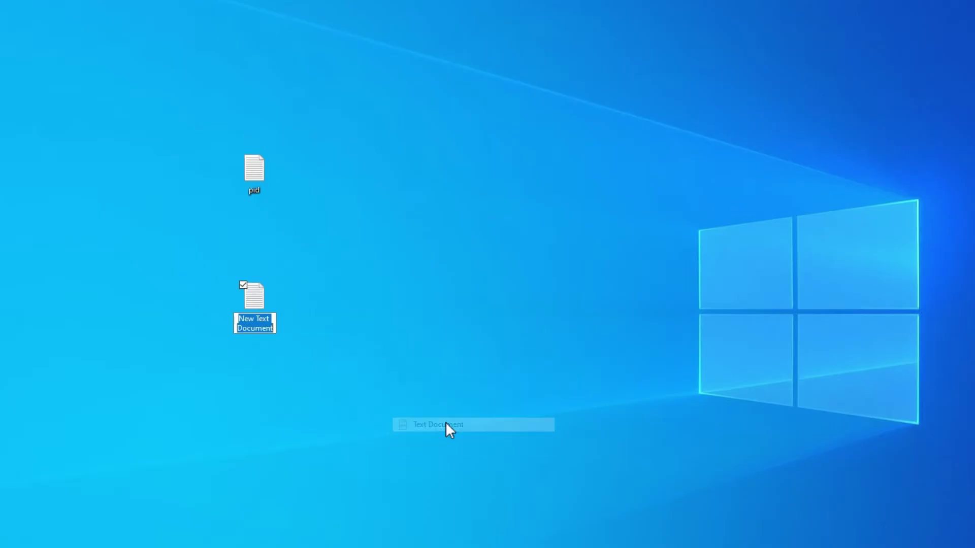
{"action": "double_click", "coordinate": [264, 298]}
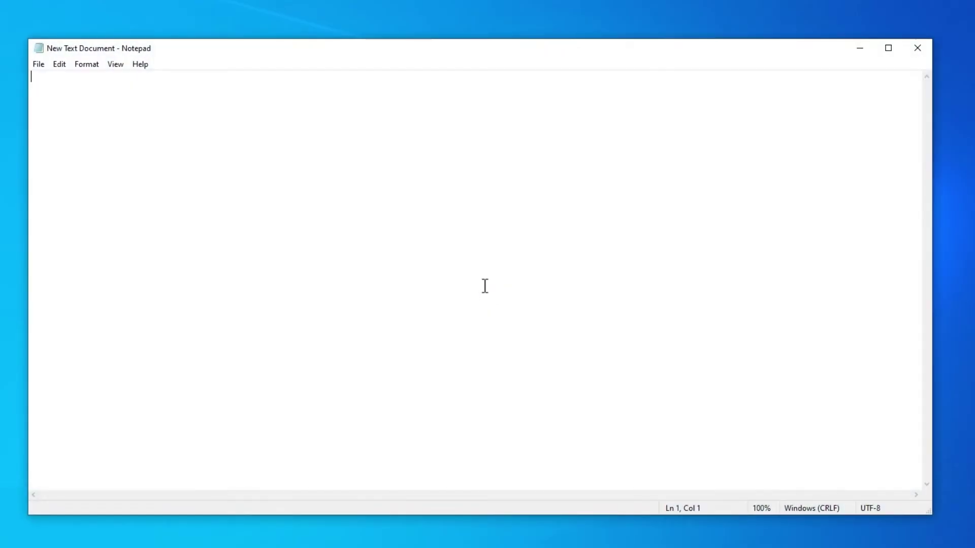
{"action": "type", "text": "[EditionID] Pro [Channel] _Default [VL] 0"}
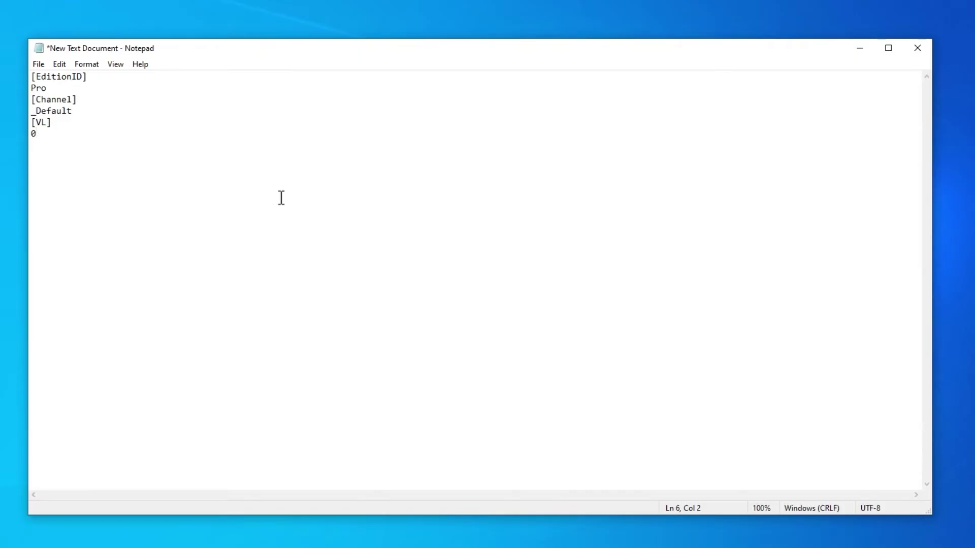
Save it as ei.cfg on the desktop with file type All Files, then close Notepad
{"action": "left_click", "coordinate": [41, 65]}
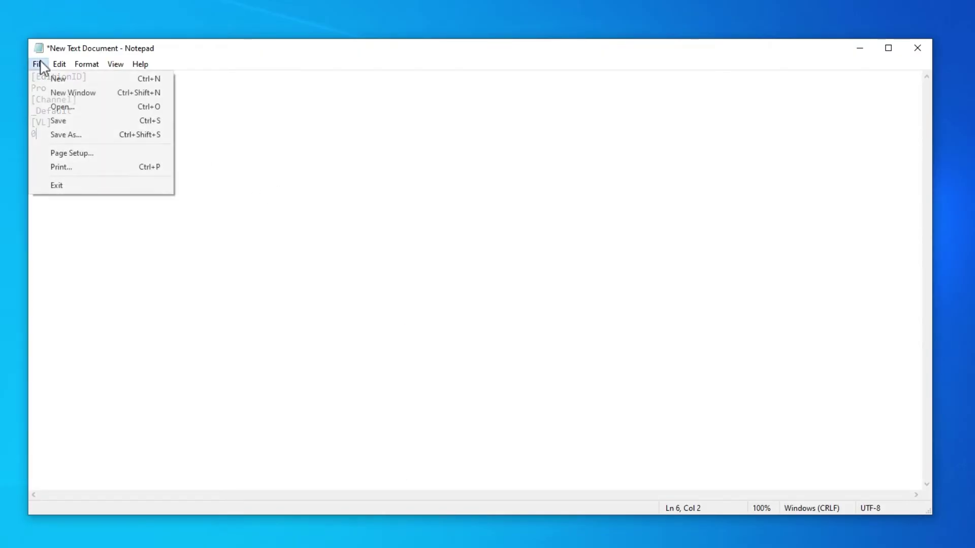
{"action": "left_click", "coordinate": [87, 135]}
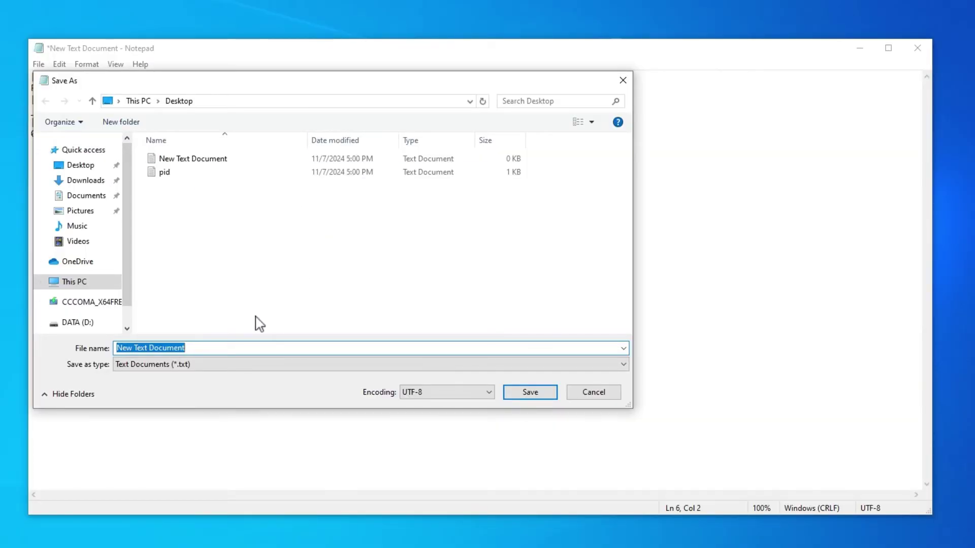
{"action": "left_click", "coordinate": [223, 364]}
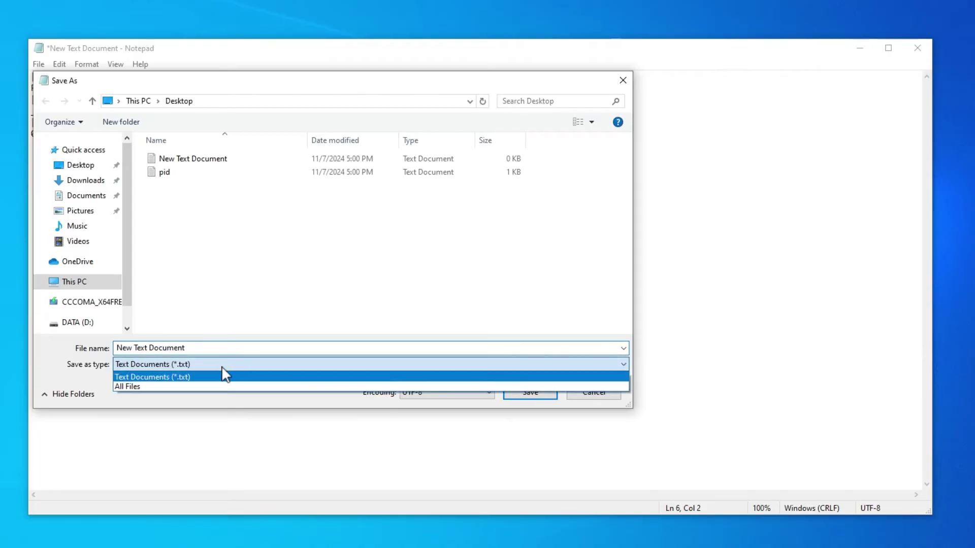
{"action": "left_click", "coordinate": [196, 387]}
{"action": "left_click", "coordinate": [200, 348]}
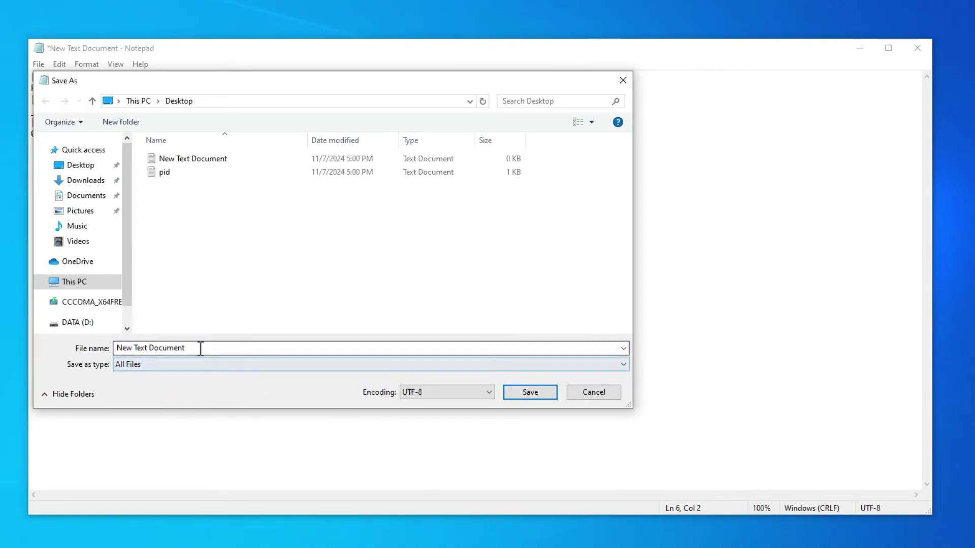
{"action": "type", "text": "ei.cfg"}
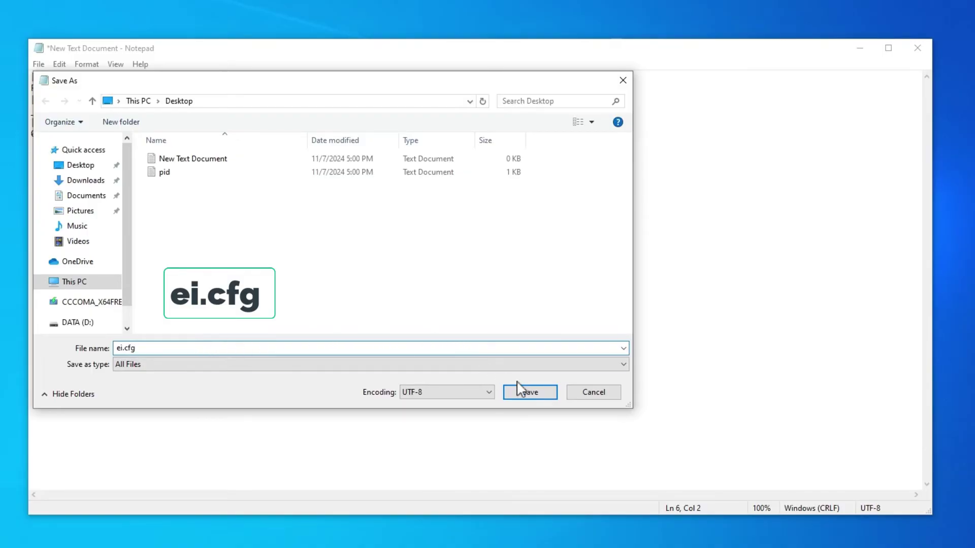
{"action": "left_click", "coordinate": [531, 393]}
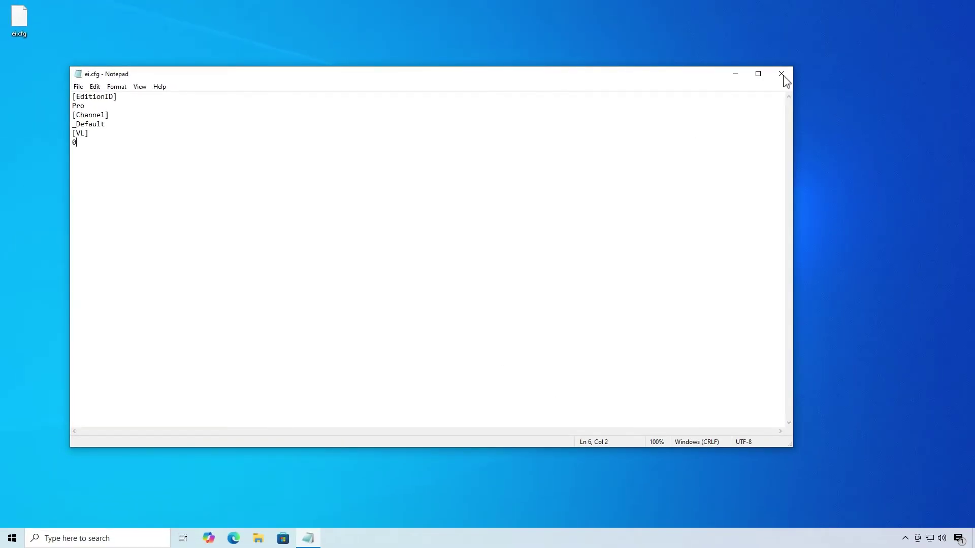
{"action": "left_click", "coordinate": [785, 77]}
Copy the ei.cfg and pid files from the desktop
{"action": "left_click_drag", "start_coordinate": [39, 55], "coordinate": [23, 19]}
{"action": "right_click", "coordinate": [24, 20]}
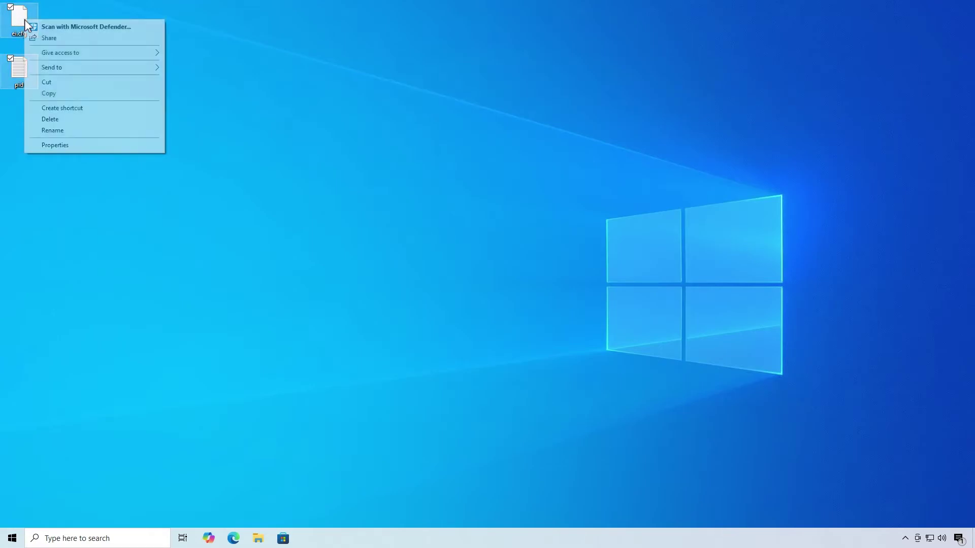
{"action": "left_click", "coordinate": [66, 94]}
Paste both files into the sources folder on the CCCOMA_X64FRE_EN-US_DV9 drive
{"action": "left_click", "coordinate": [257, 538]}
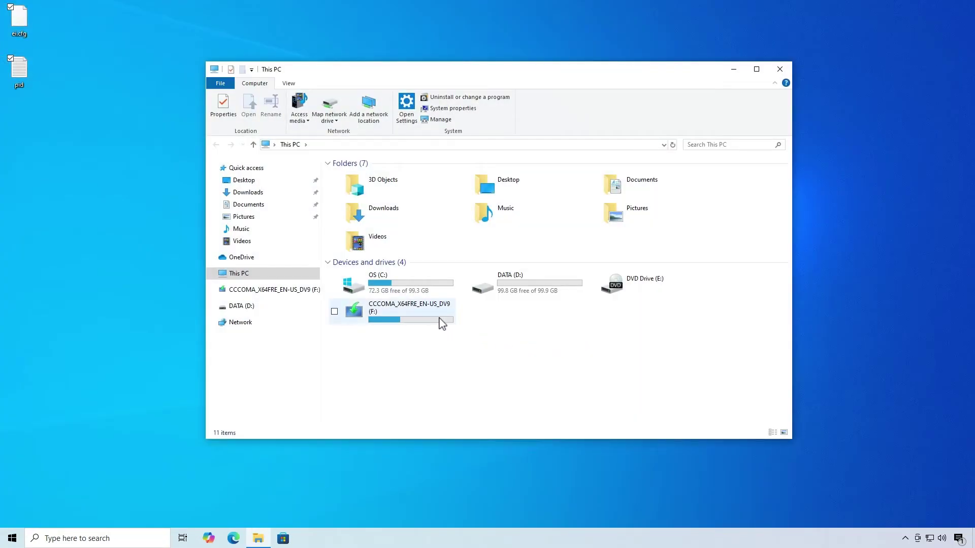
{"action": "double_click", "coordinate": [440, 322]}
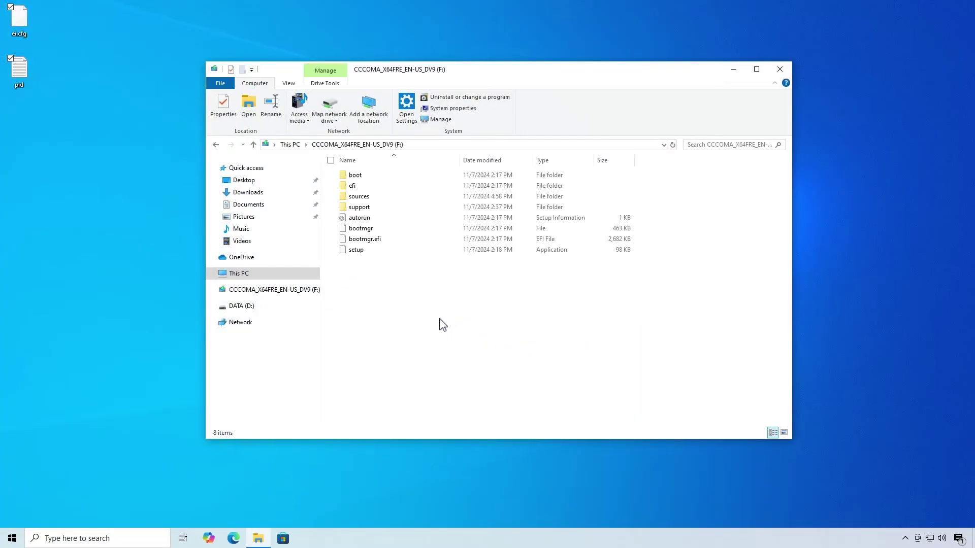
{"action": "double_click", "coordinate": [391, 197]}
{"action": "right_click", "coordinate": [733, 203]}
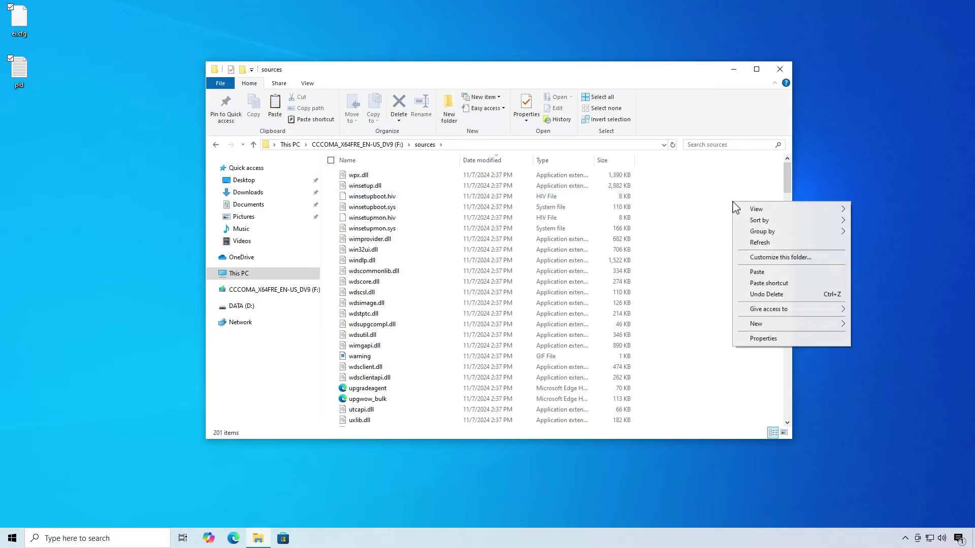
{"action": "left_click", "coordinate": [753, 273]}
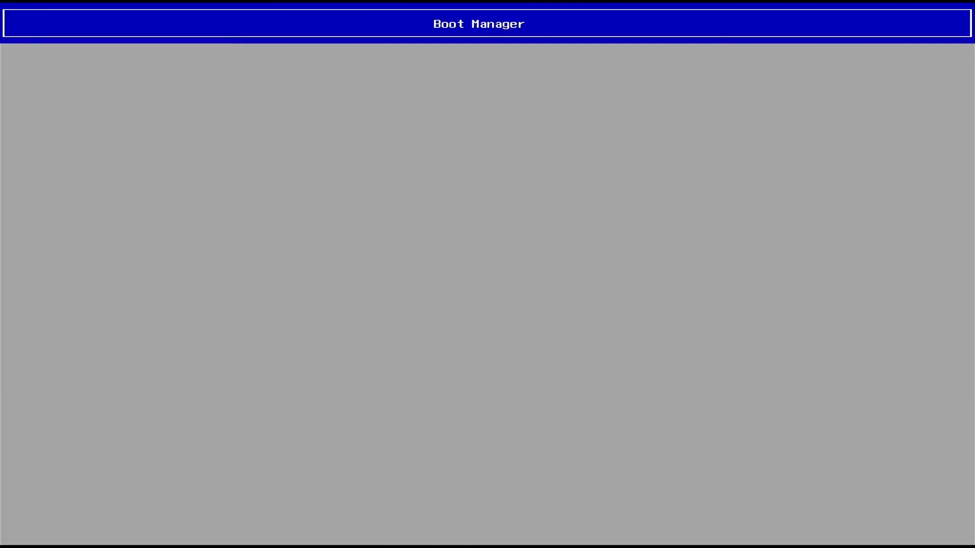
Boot from the USB drive, keeping English (United States) language and the US keyboard
{"action": "key", "text": "Return"}
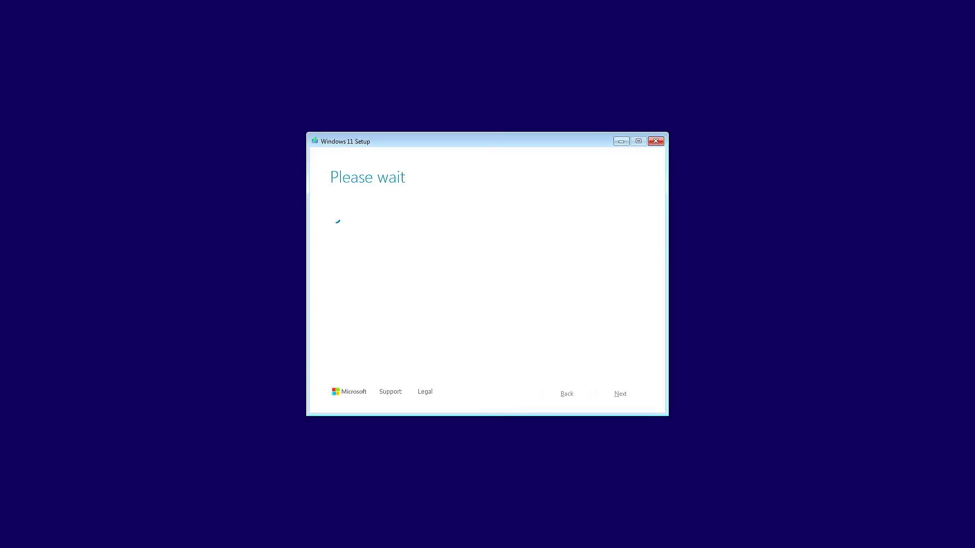
{"action": "left_click", "coordinate": [612, 397]}
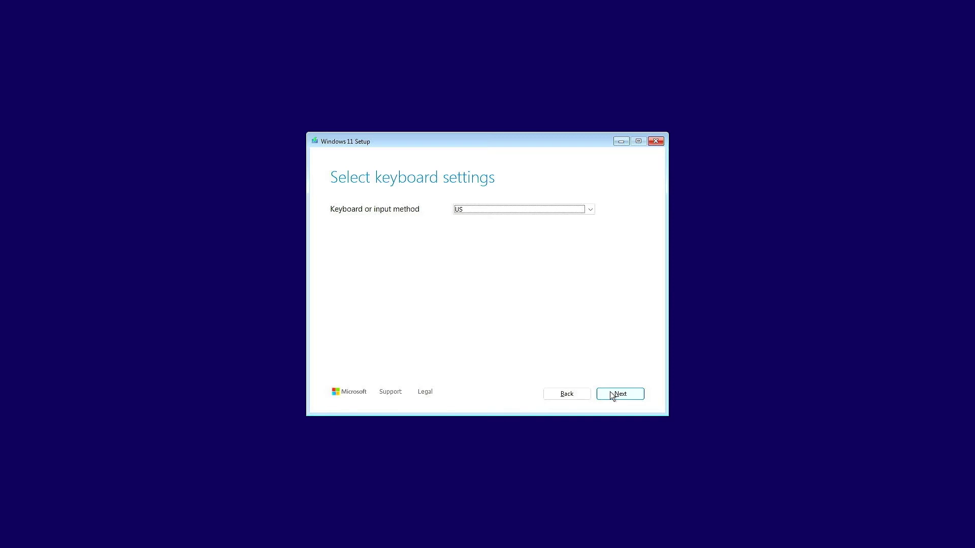
{"action": "left_click", "coordinate": [613, 397]}
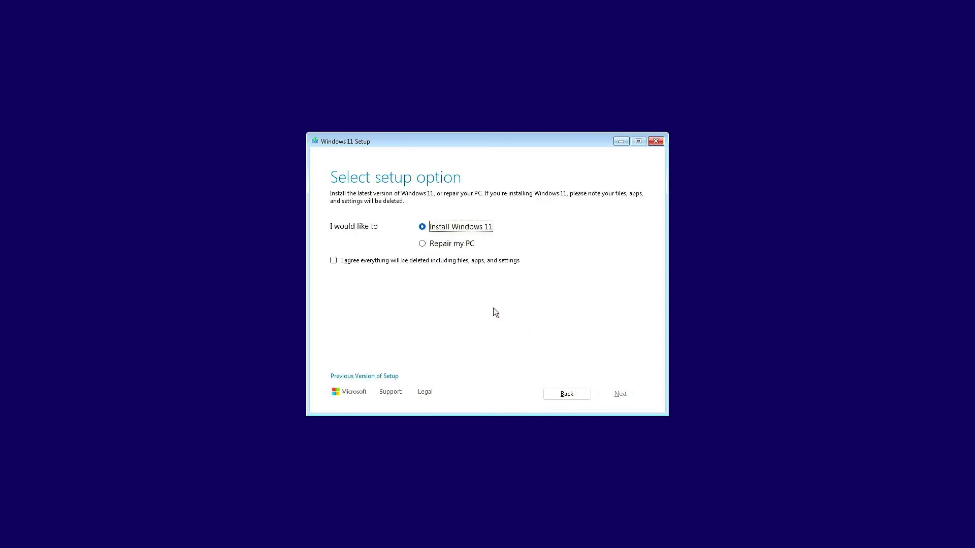
Agree to delete everything, accept the license, and install onto Disk 0 Partition 3
{"action": "left_click", "coordinate": [455, 261]}
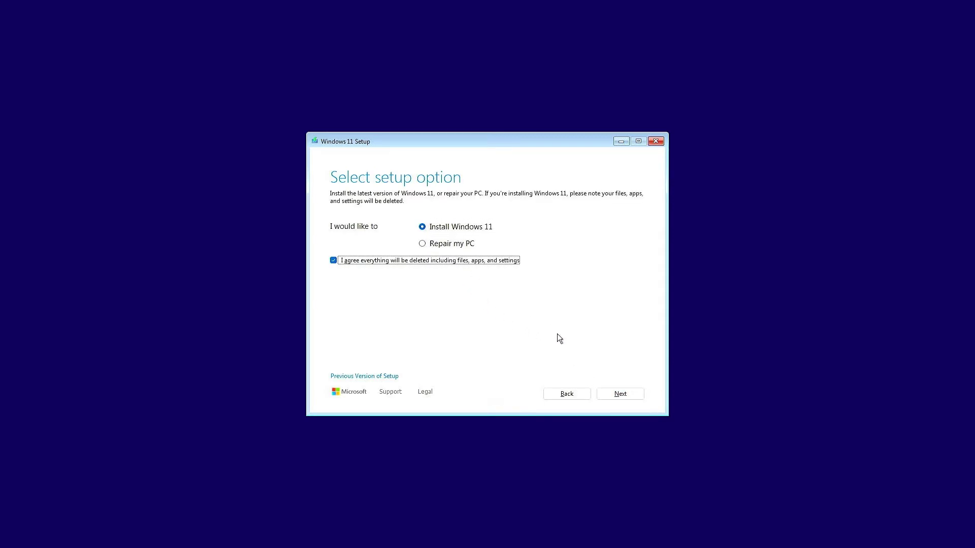
{"action": "left_click", "coordinate": [620, 394]}
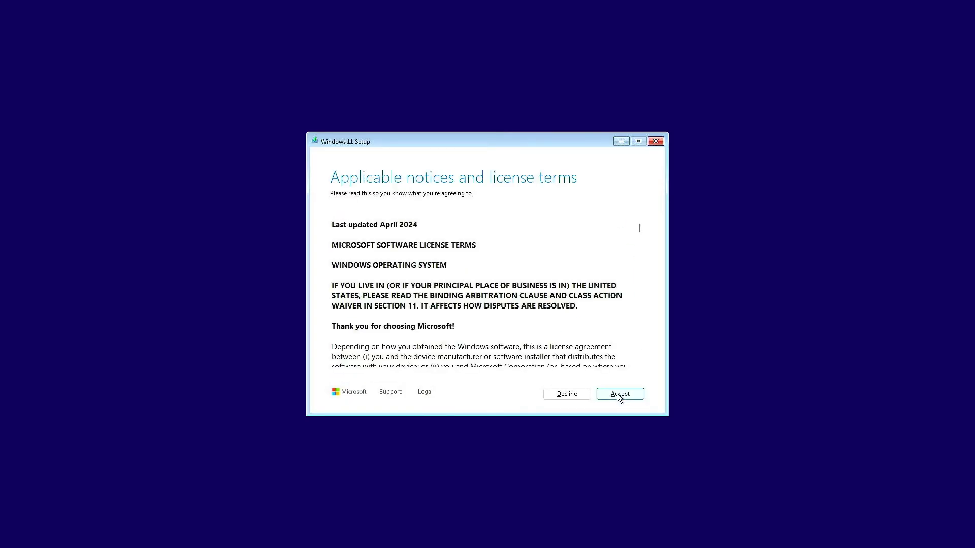
{"action": "left_click", "coordinate": [617, 394]}
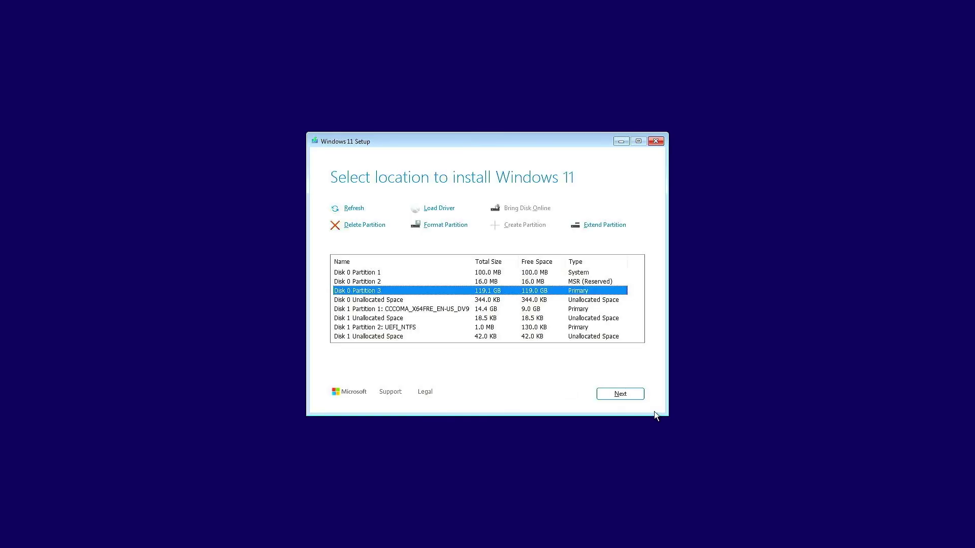
{"action": "left_click", "coordinate": [639, 397]}
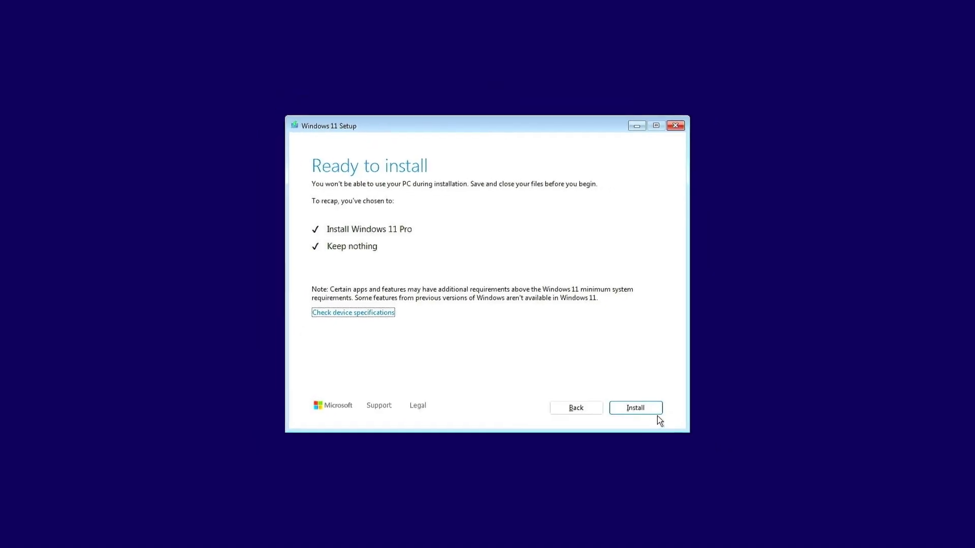
Install Windows 11 Pro, then confirm United States, US keyboard, and no second layout
{"action": "left_click", "coordinate": [639, 398]}
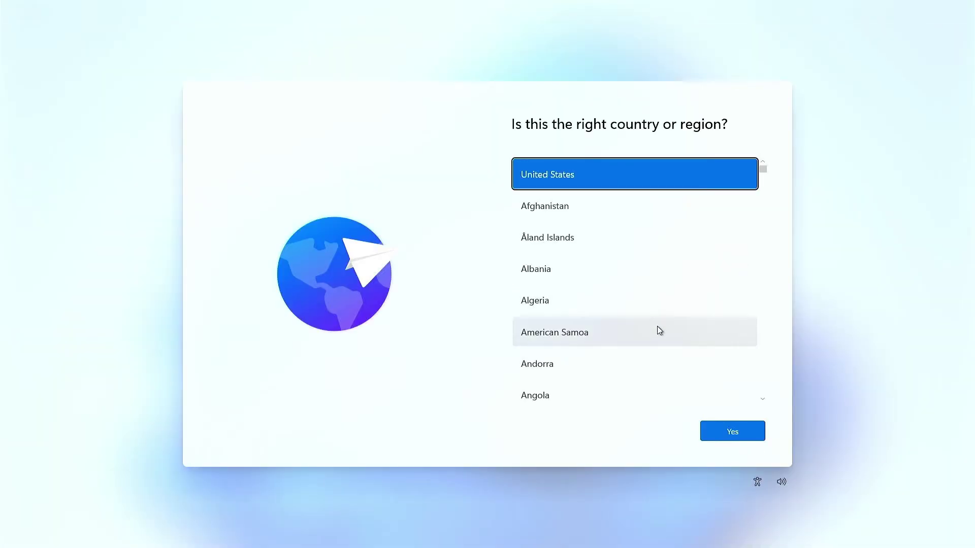
{"action": "left_click", "coordinate": [749, 435]}
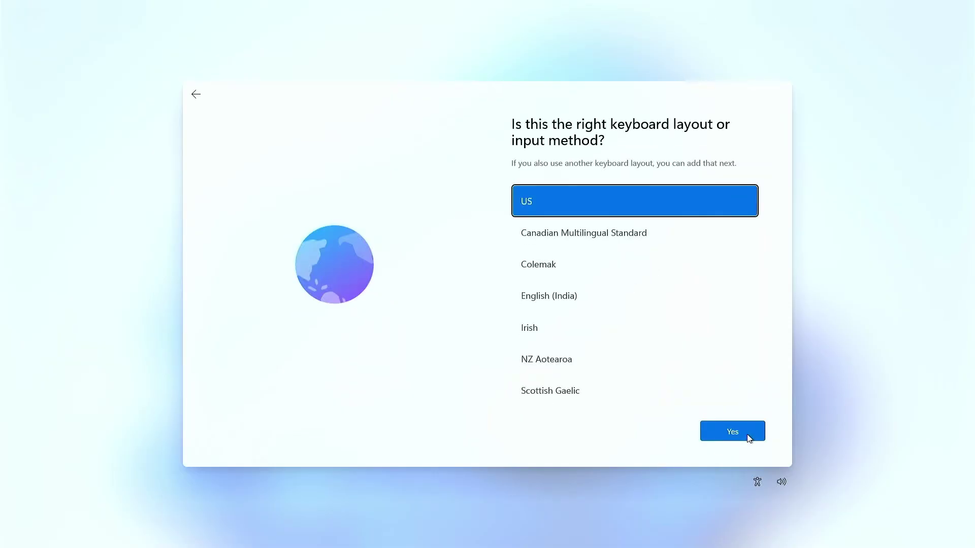
{"action": "left_click", "coordinate": [747, 434]}
{"action": "left_click", "coordinate": [750, 438]}
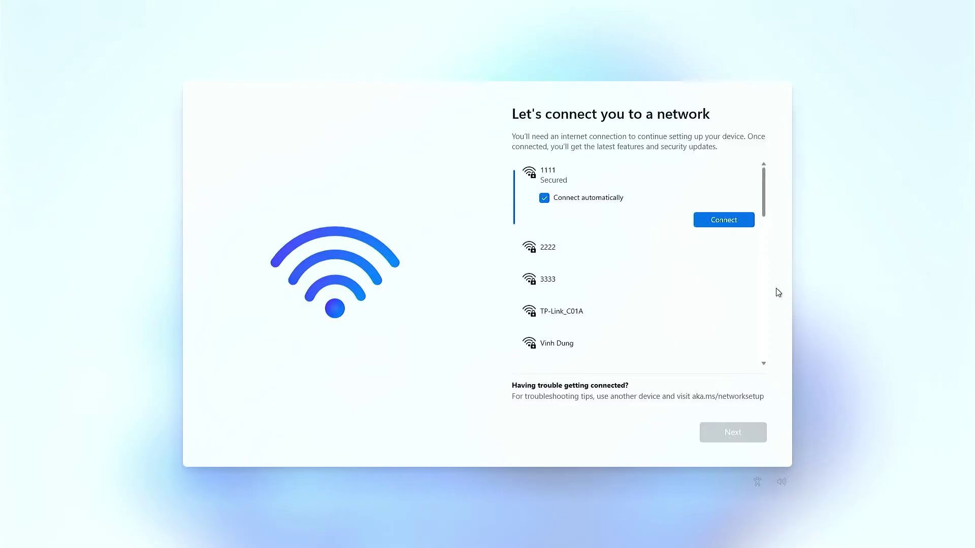
Join the 1111 Wi-Fi network with its password and continue past the network page
{"action": "left_click", "coordinate": [743, 225]}
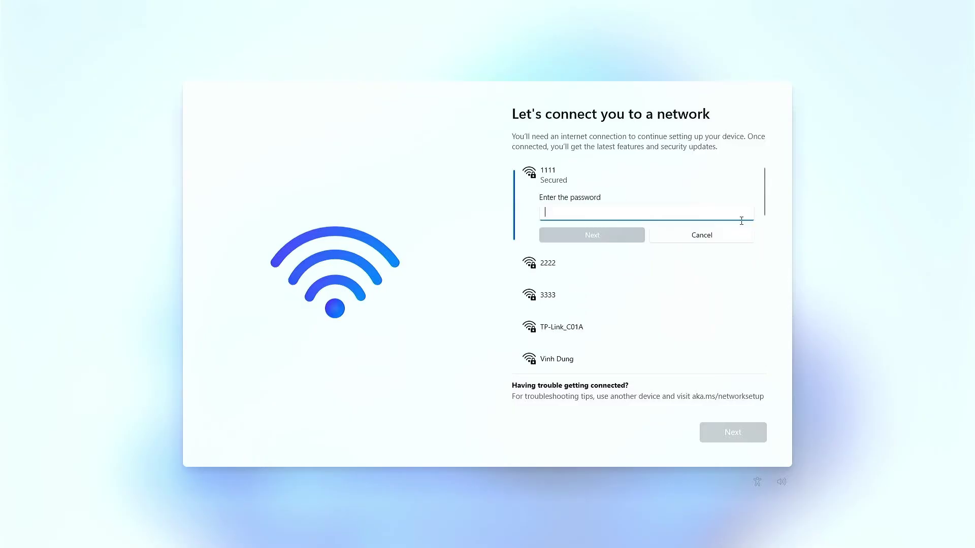
{"action": "type", "text": "•••"}
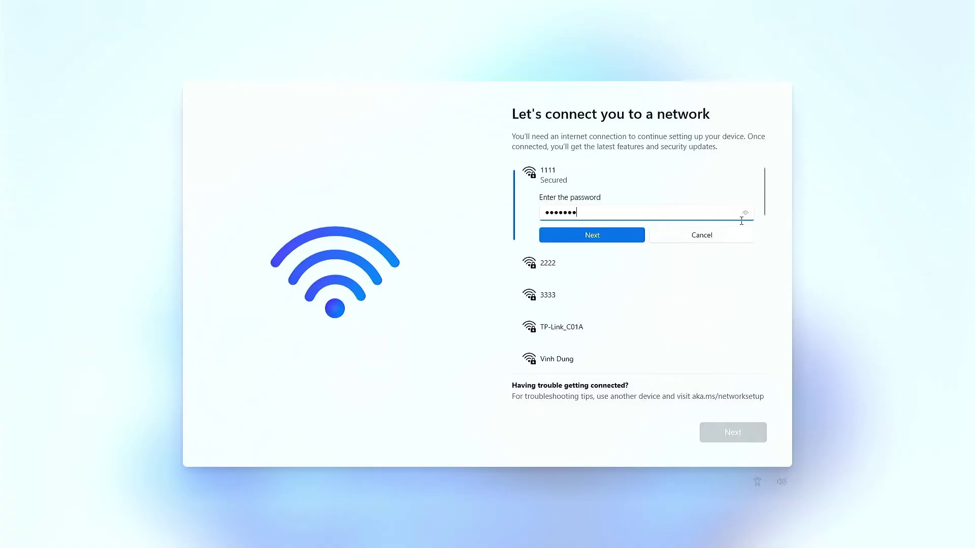
{"action": "type", "text": "•••••"}
{"action": "key", "text": "Return"}
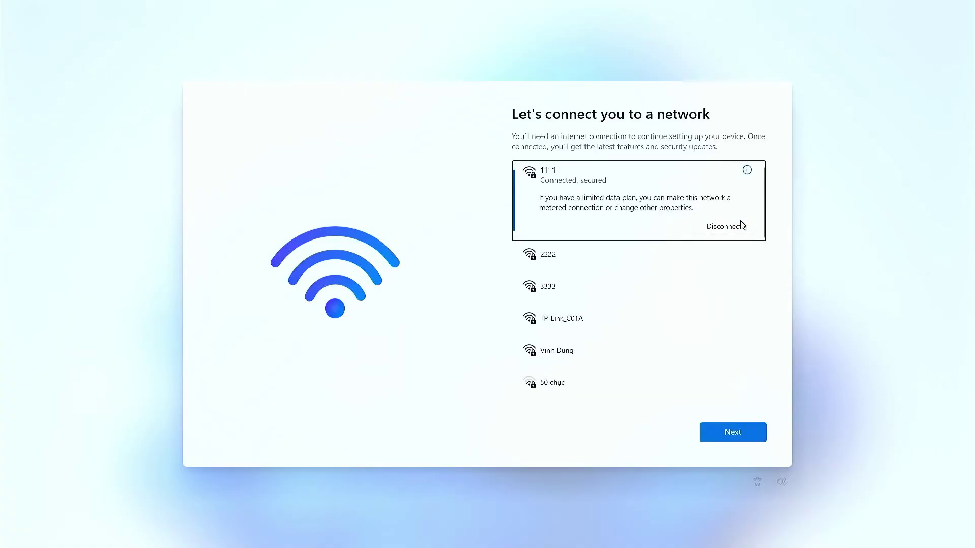
{"action": "left_click", "coordinate": [747, 431]}
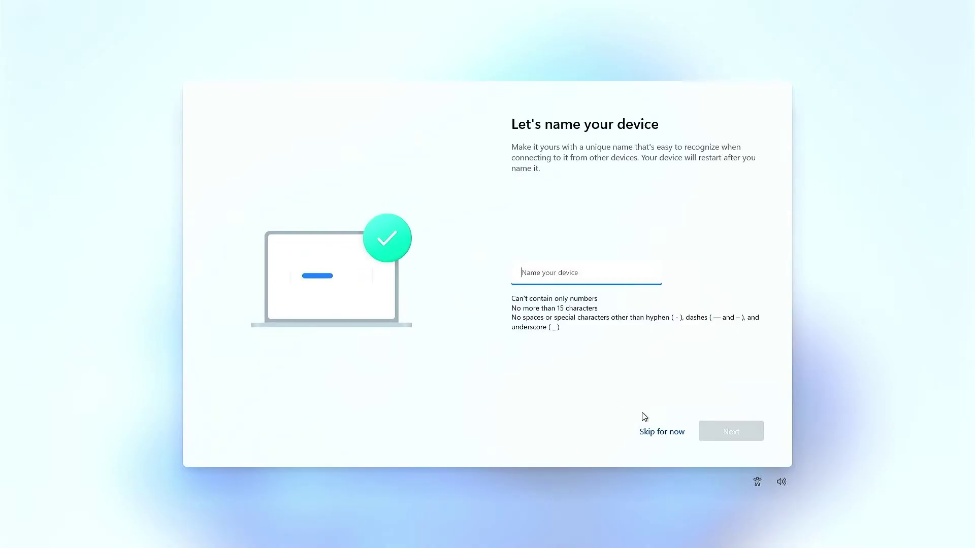
Skip naming the device and choose setup for work or school
{"action": "left_click", "coordinate": [654, 432]}
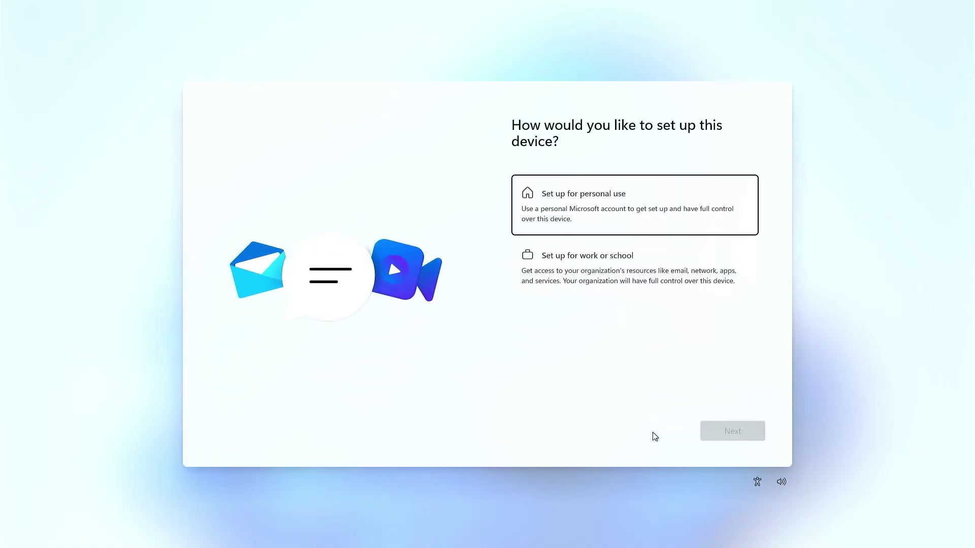
{"action": "left_click", "coordinate": [655, 286]}
{"action": "left_click", "coordinate": [736, 432]}
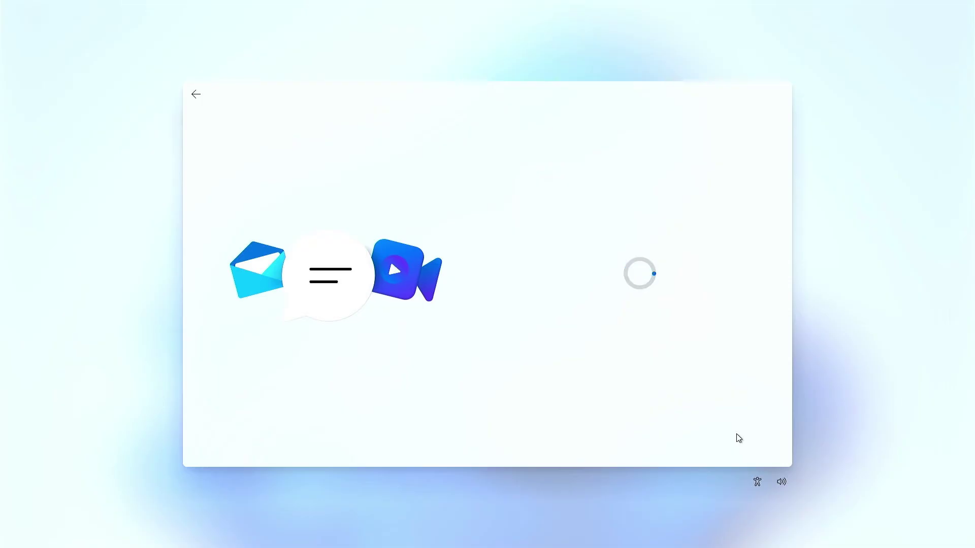
Use domain join to create a local account named admin and accept the privacy settings
{"action": "left_click", "coordinate": [551, 268]}
{"action": "left_click", "coordinate": [601, 282]}
{"action": "type", "text": "admin"}
{"action": "key", "text": "Return"}
{"action": "key", "text": "Return"}
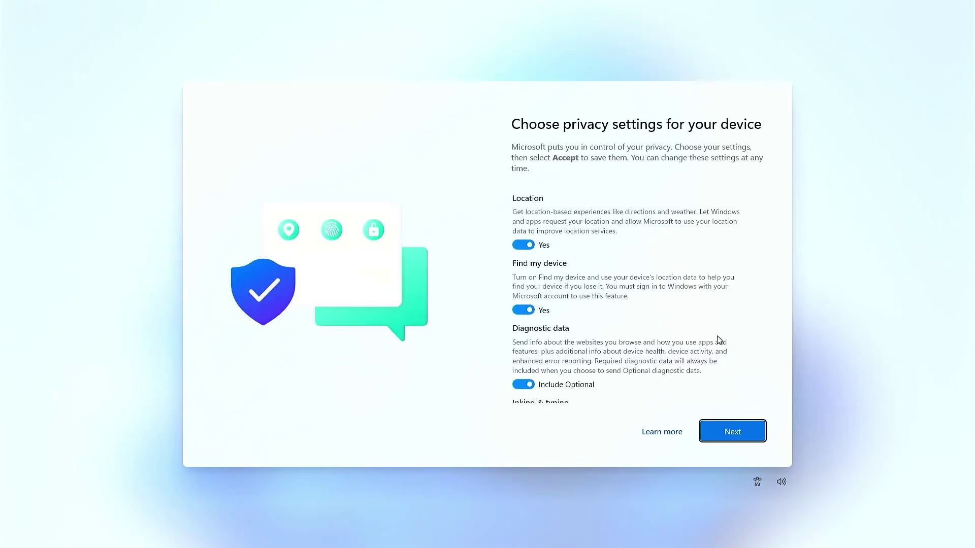
{"action": "key", "text": "Return"}
{"action": "key", "text": "Return"}
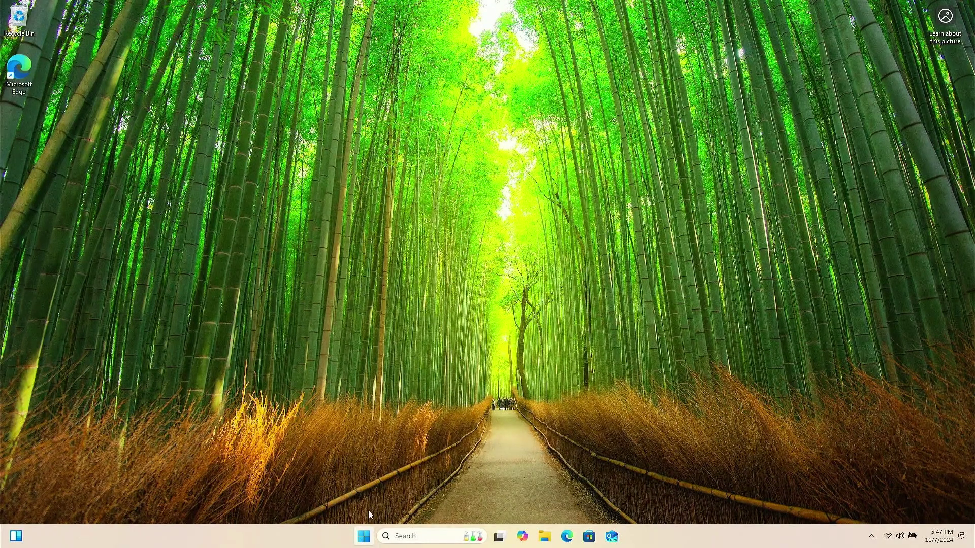
{"action": "right_click", "coordinate": [364, 536]}
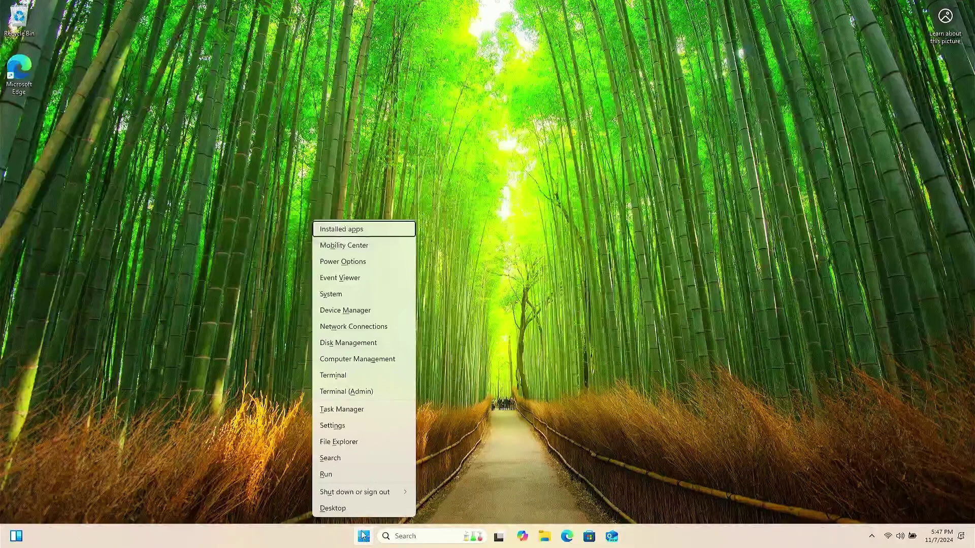
{"action": "left_click", "coordinate": [337, 295]}
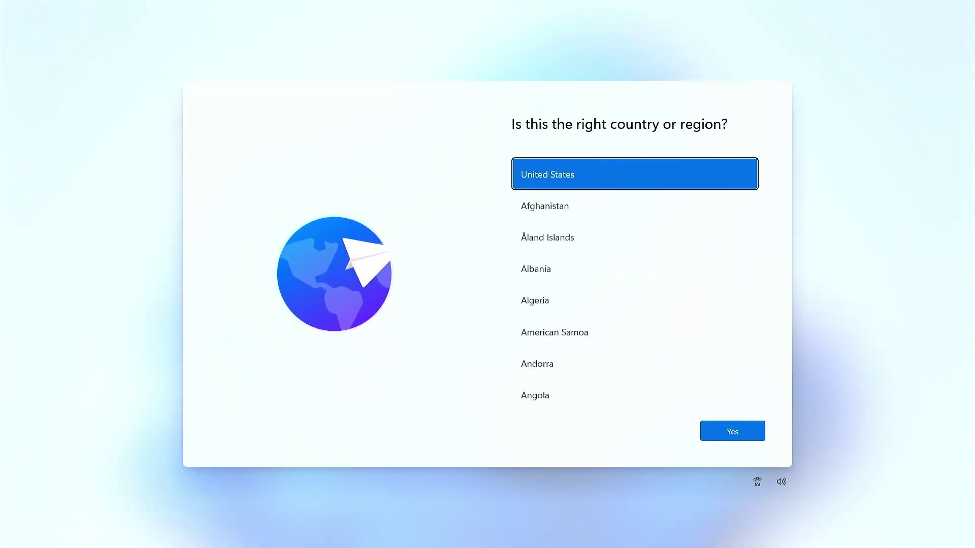
Confirm United States and the US keyboard, then open an admin Command Prompt with Shift+F10
{"action": "left_click", "coordinate": [763, 435]}
{"action": "left_click", "coordinate": [761, 434]}
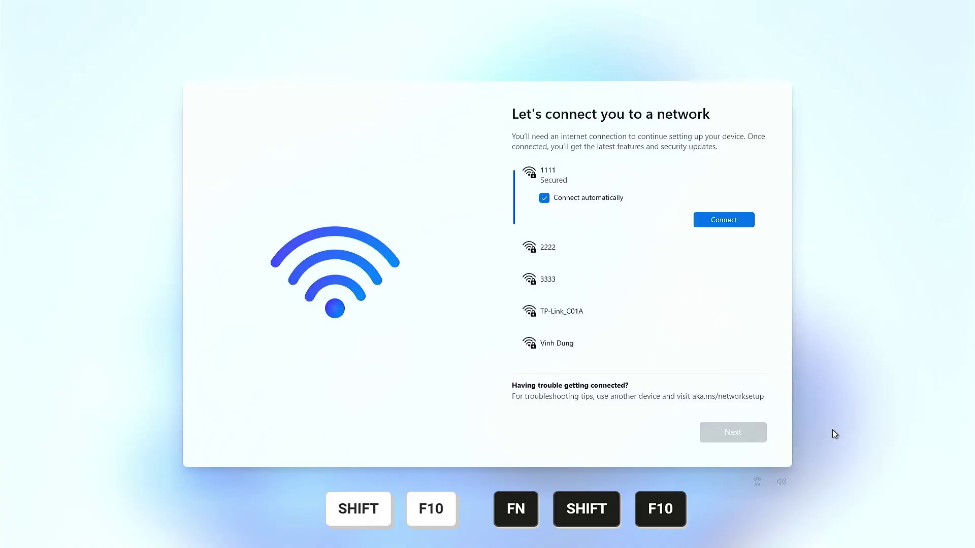
{"action": "key", "text": "shift+F10"}
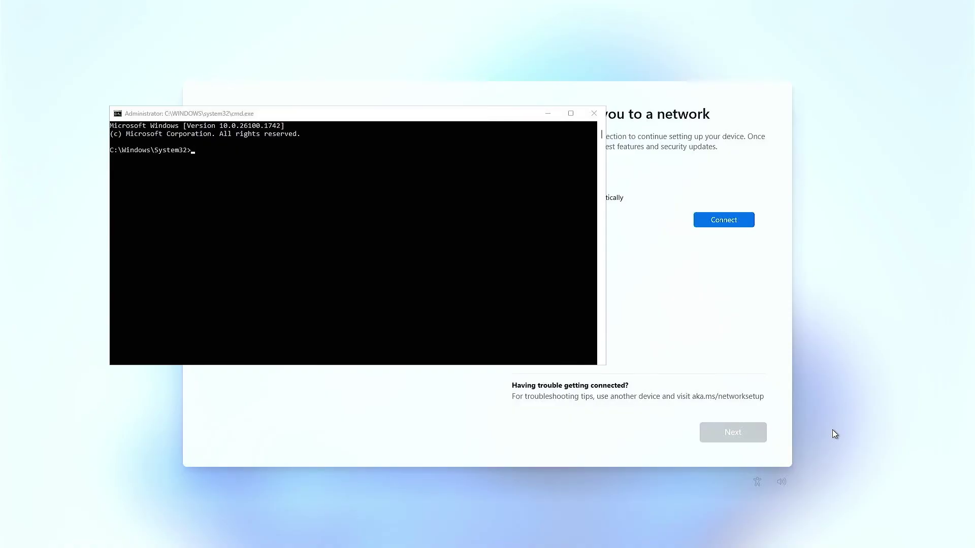
Run oobe\bypassnro in the Command Prompt window so setup restarts for offline install
{"action": "key", "text": "alt+Tab"}
{"action": "type", "text": "oobe"}
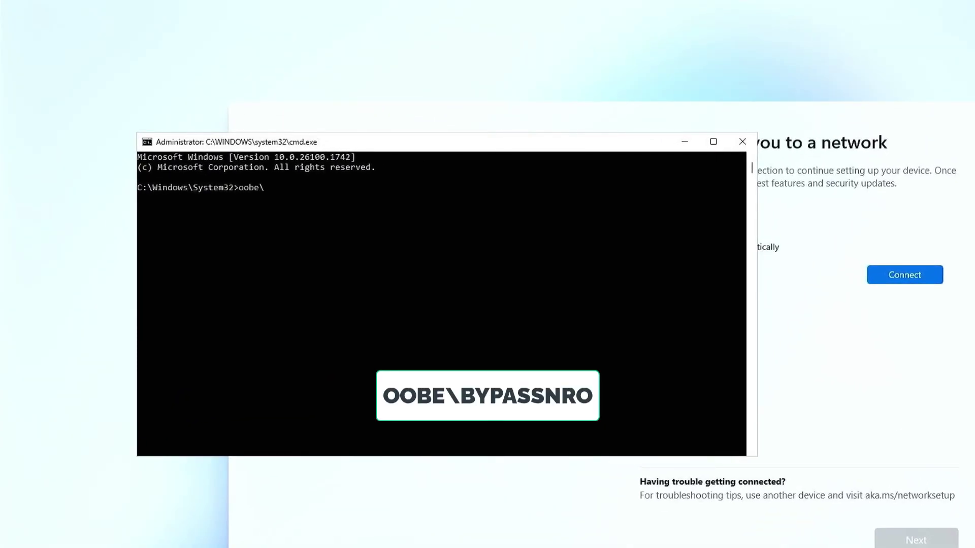
{"action": "type", "text": "\\bypassnro"}
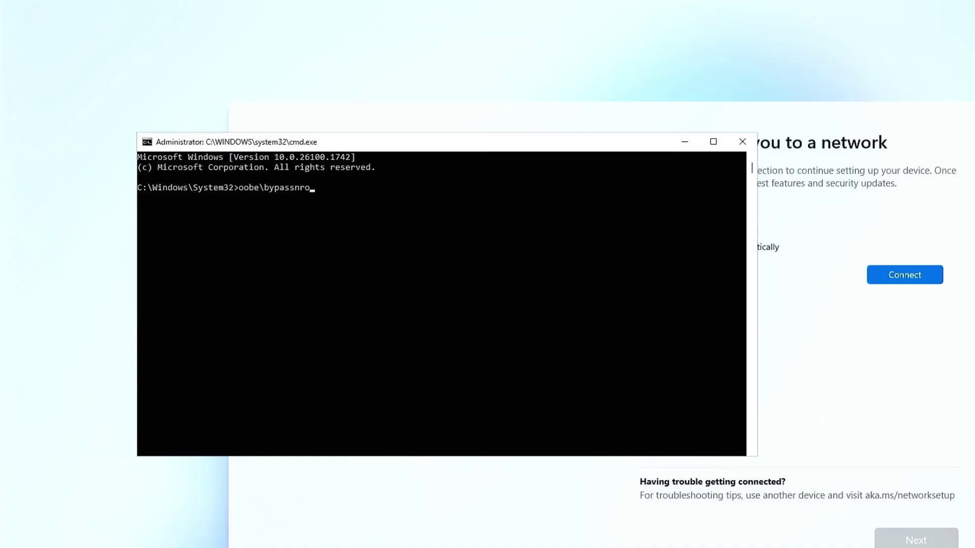
{"action": "key", "text": "Return"}
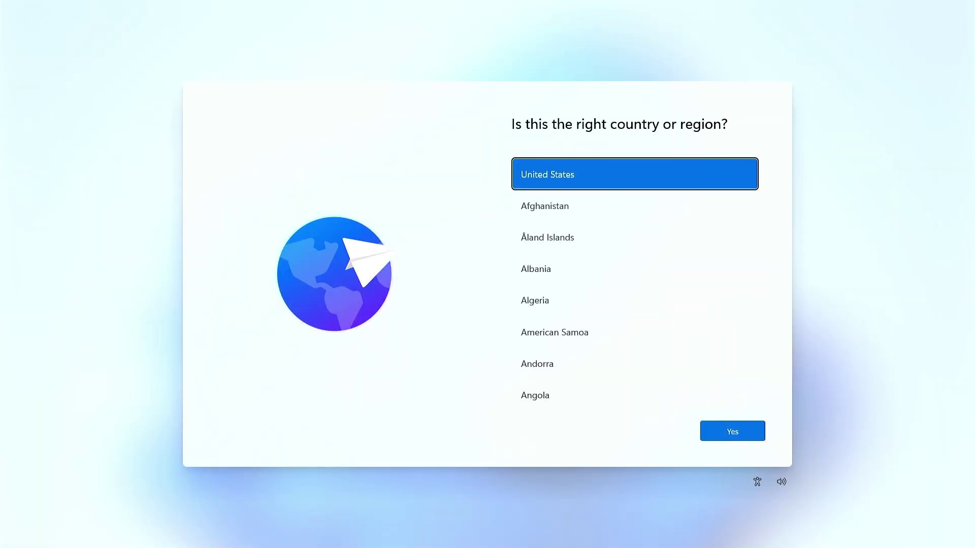
Confirm United States region and US keyboard, skip a second layout, and continue without internet
{"action": "left_click", "coordinate": [731, 435]}
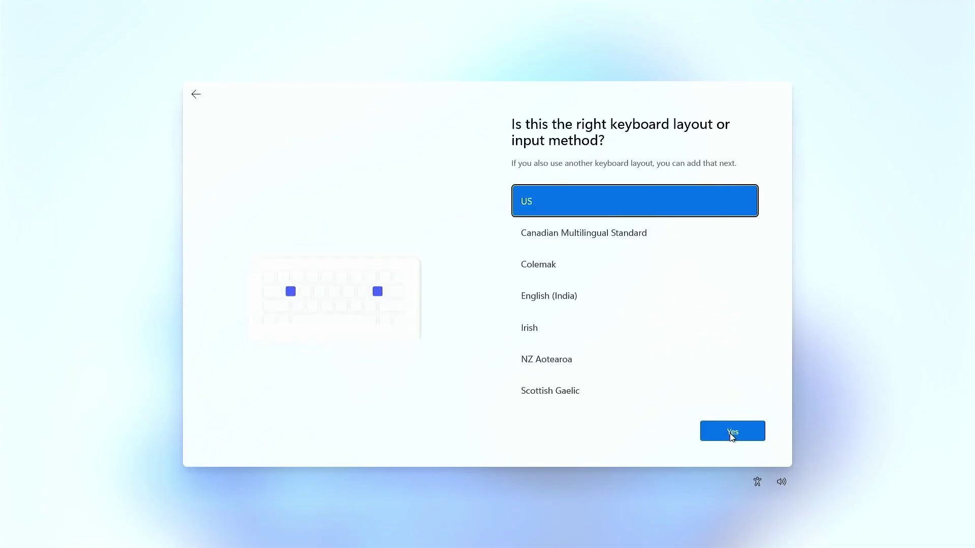
{"action": "left_click", "coordinate": [731, 436]}
{"action": "left_click", "coordinate": [731, 434]}
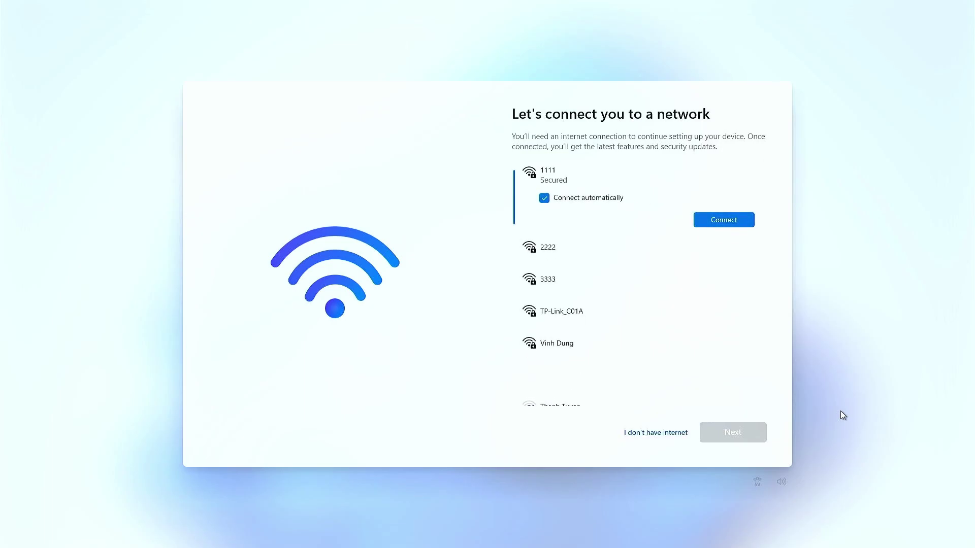
{"action": "left_click", "coordinate": [677, 436]}
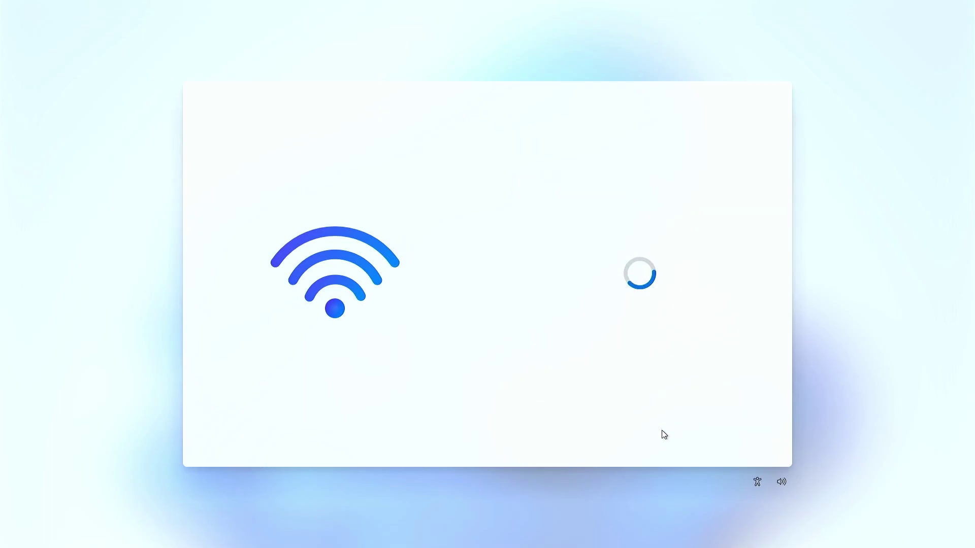
Name the local account 'admin' and accept the default privacy settings
{"action": "type", "text": "admin"}
{"action": "key", "text": "Return"}
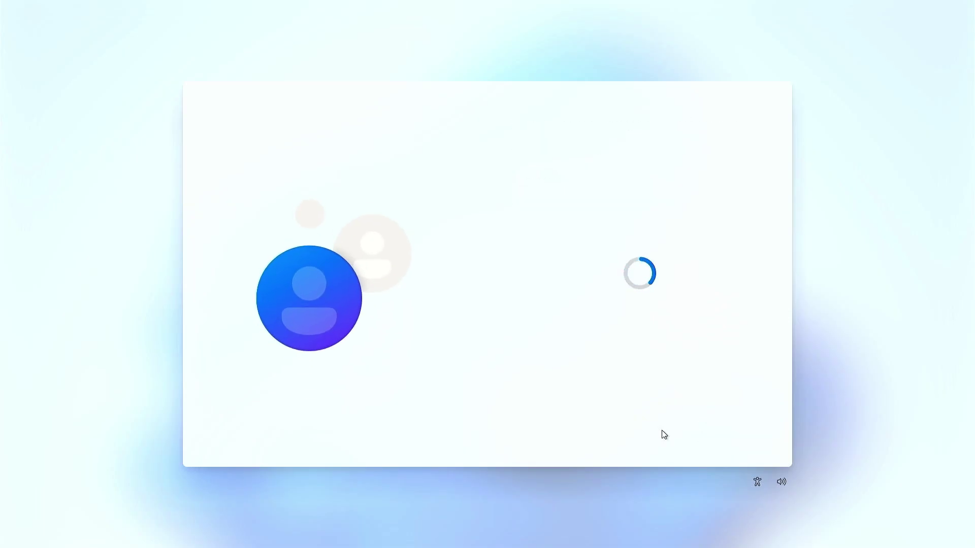
{"action": "key", "text": "Return"}
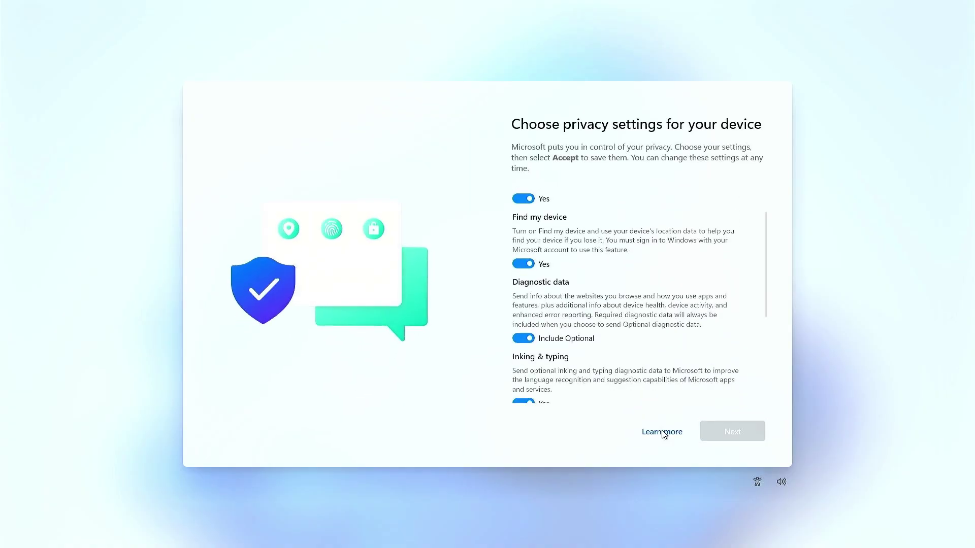
{"action": "key", "text": "Return"}
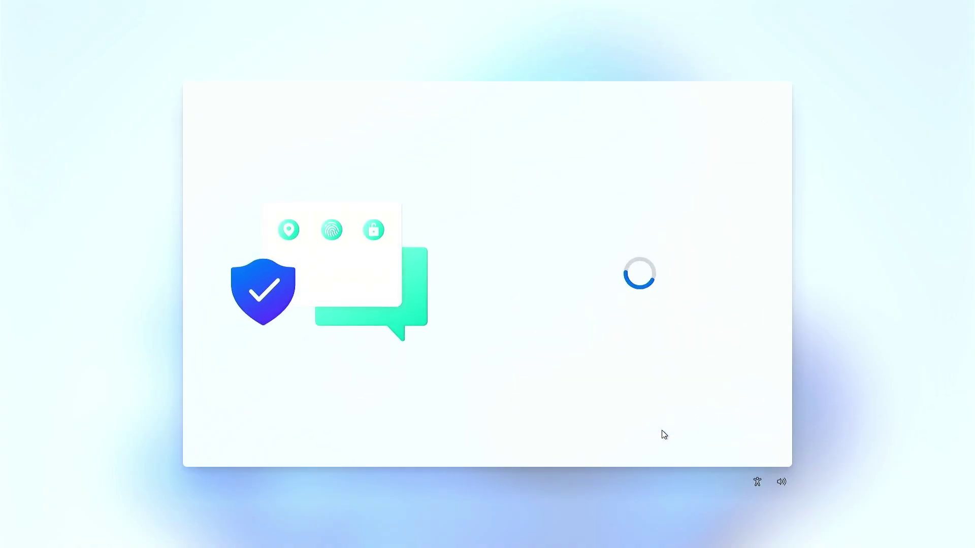